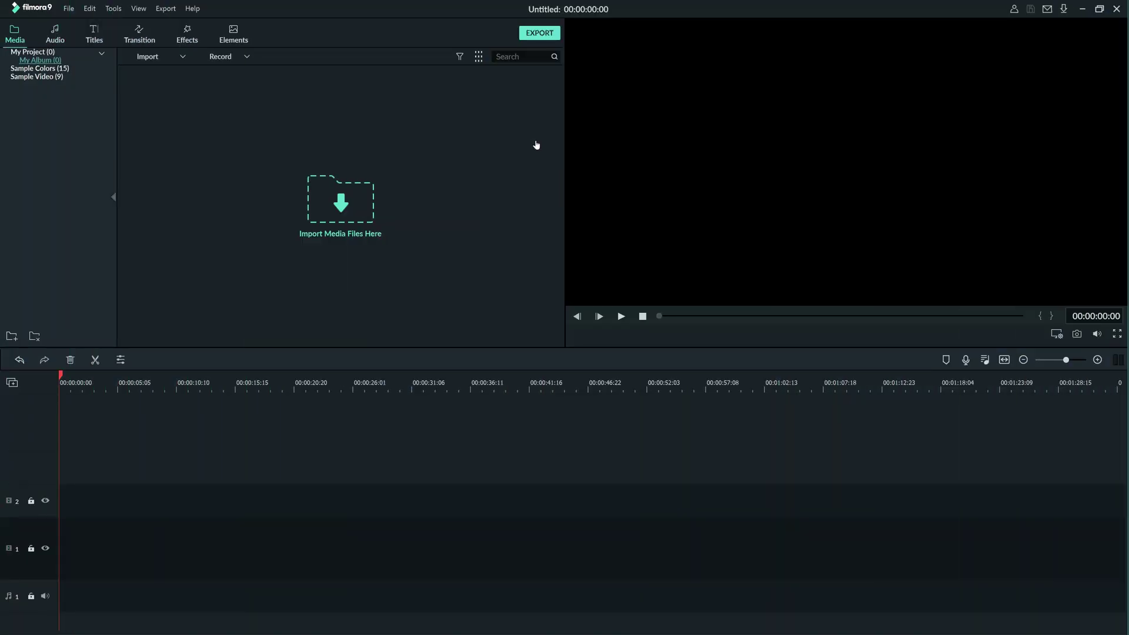
# Open Preferences and review the Language and update-check lists, keeping English (United States) and Every Day
pyautogui.click(69, 9)
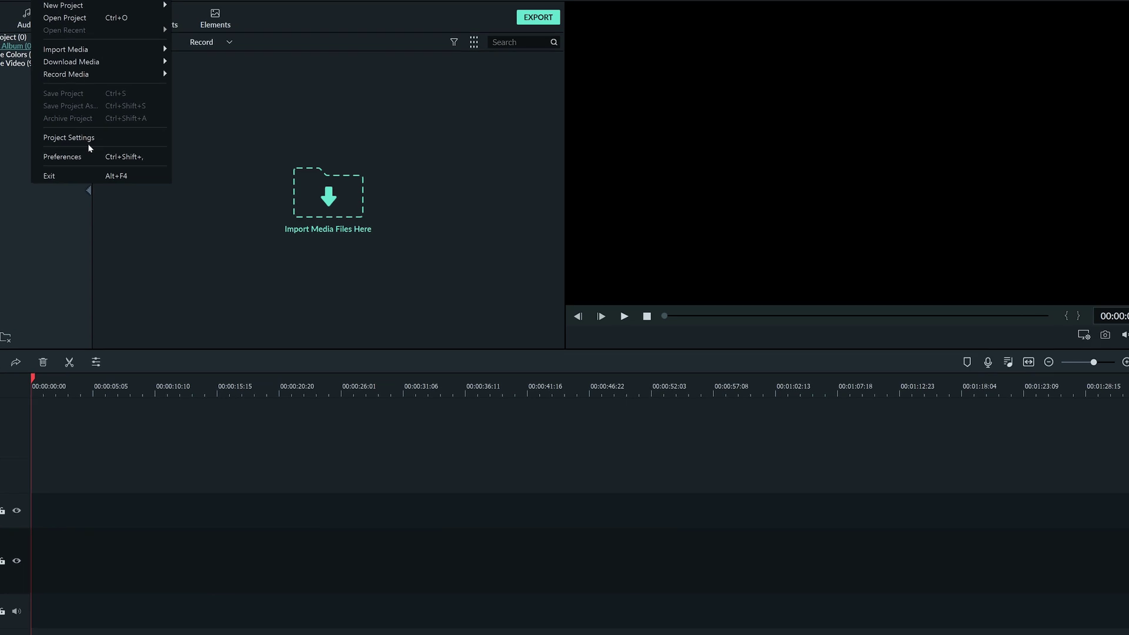
pyautogui.click(82, 156)
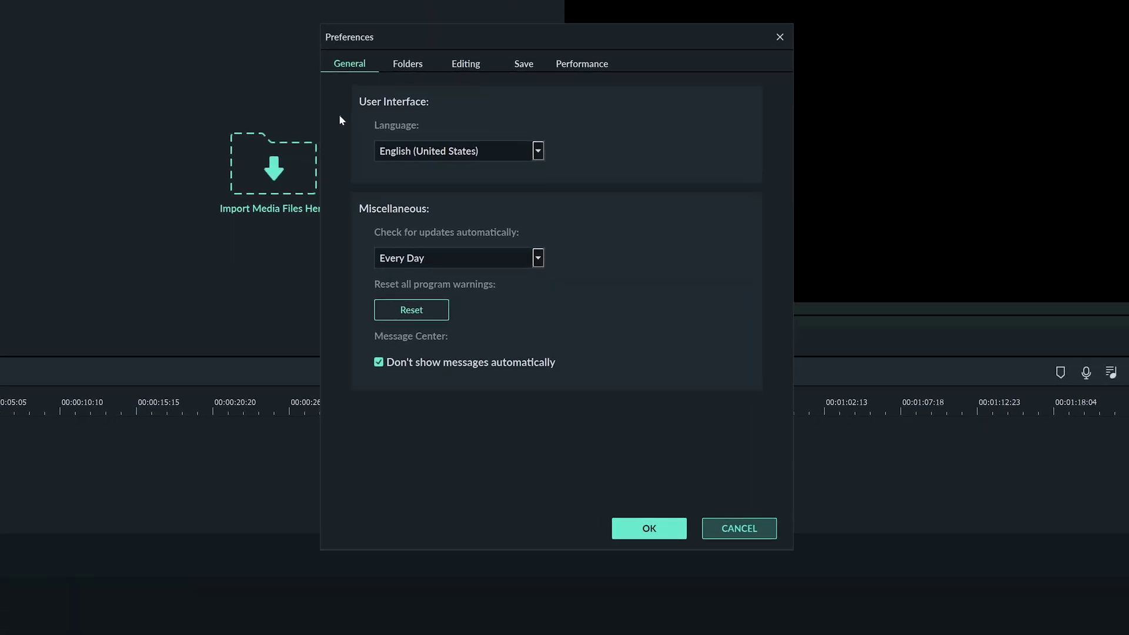
pyautogui.click(538, 151)
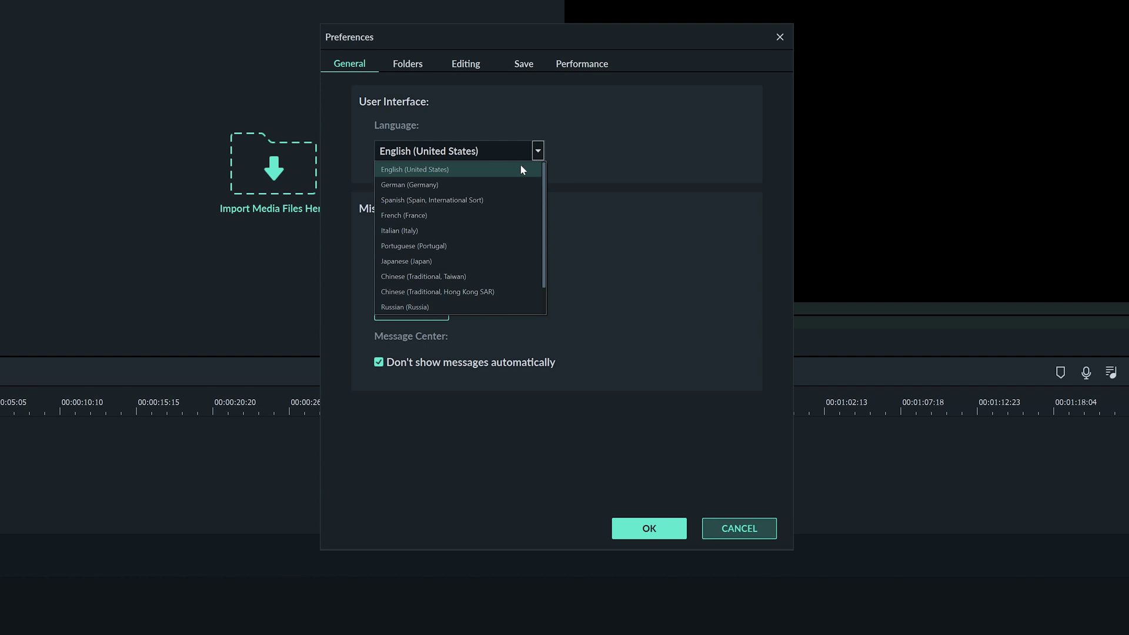
pyautogui.click(538, 151)
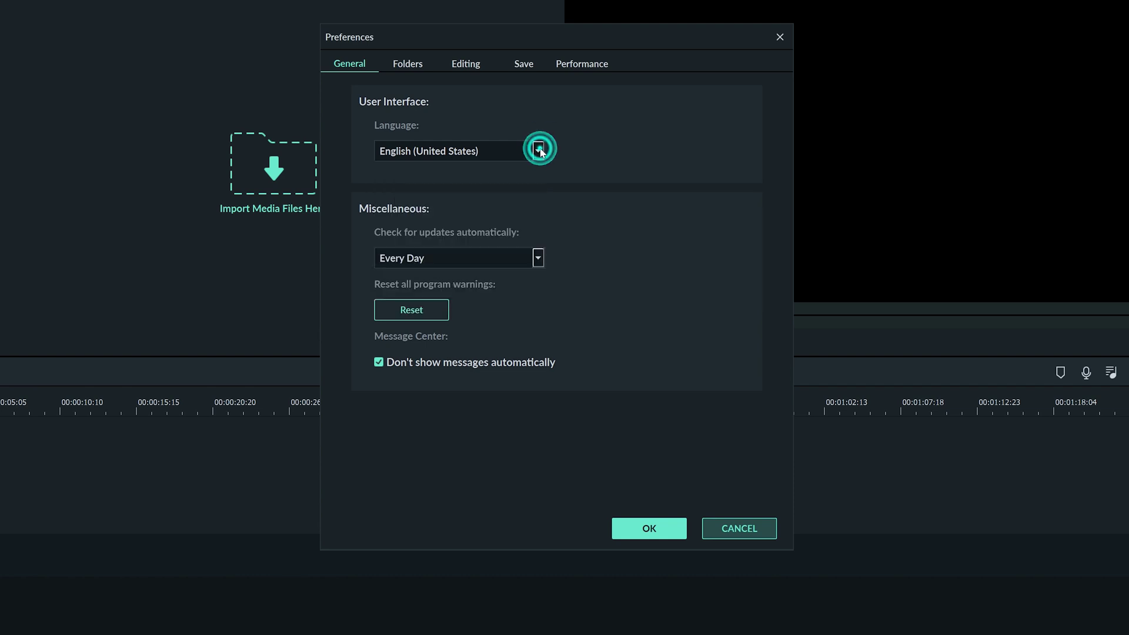
pyautogui.click(539, 258)
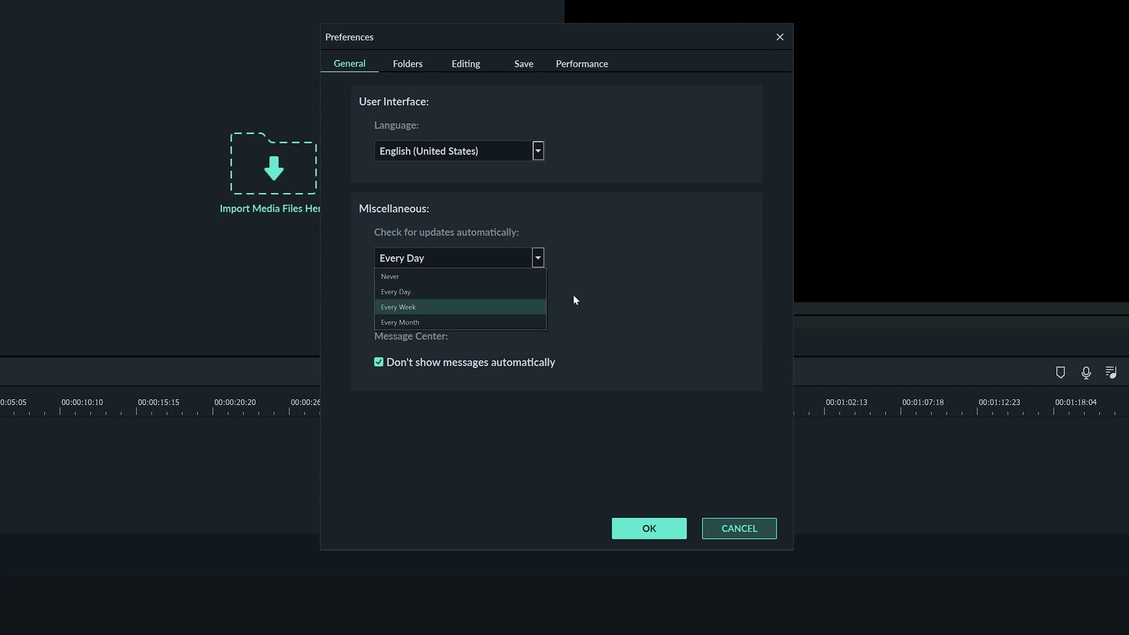
pyautogui.click(588, 287)
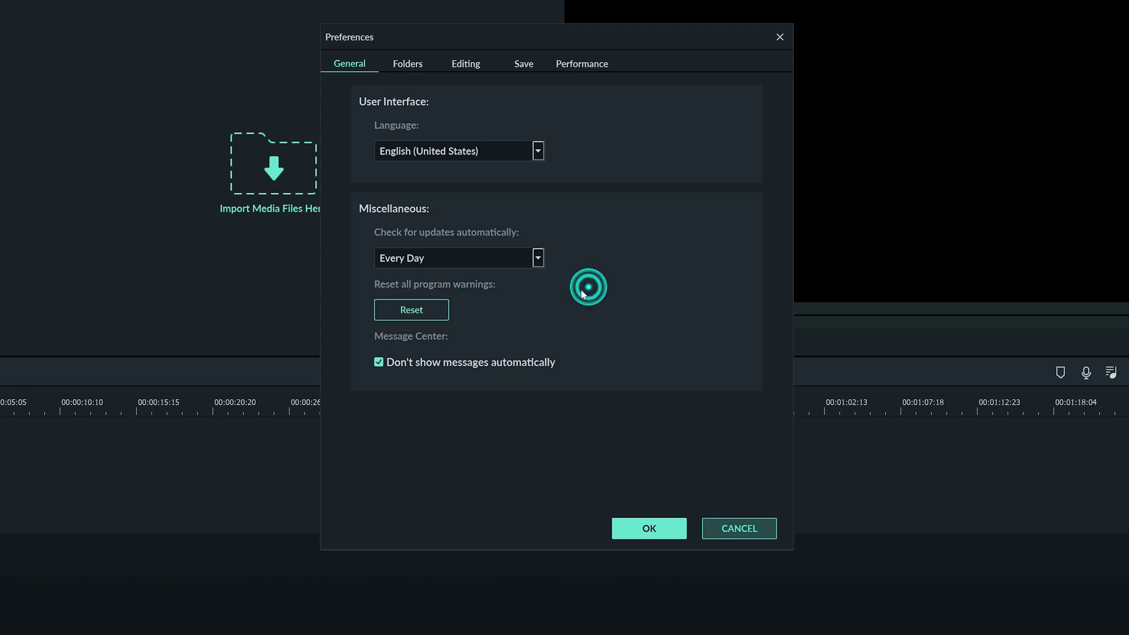
# Show the Folders settings listing Temporary, Recorded, Voiceover, Upload and Installed Effects paths
pyautogui.click(405, 67)
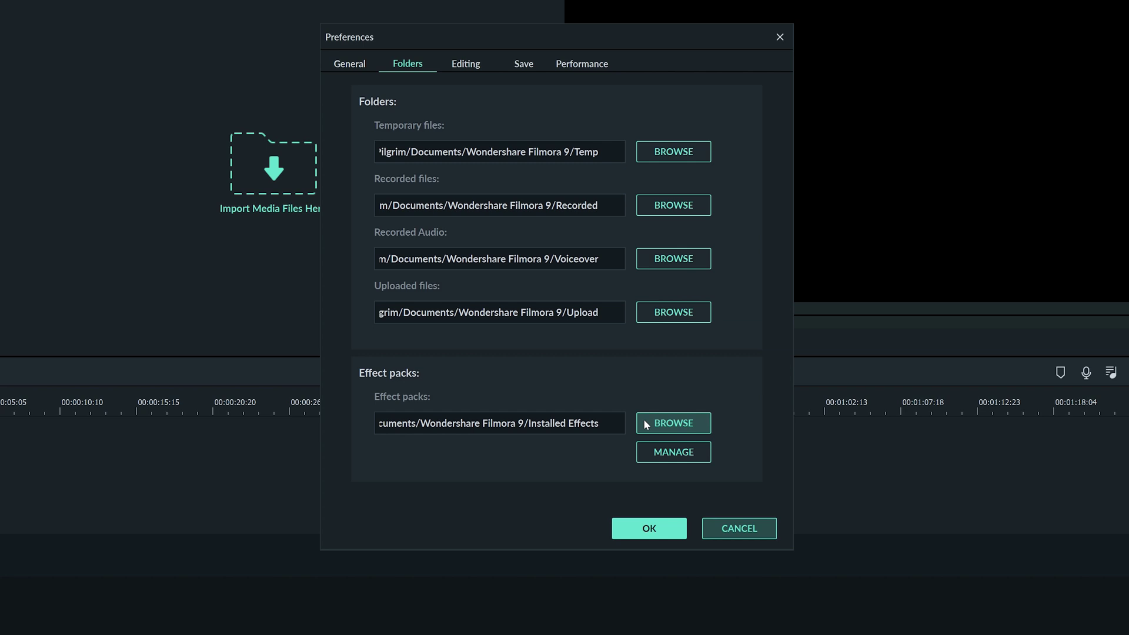
# Show the Editing settings with 1-second defaults, 11-second freeze duration and Pan & Zoom placement
pyautogui.click(474, 61)
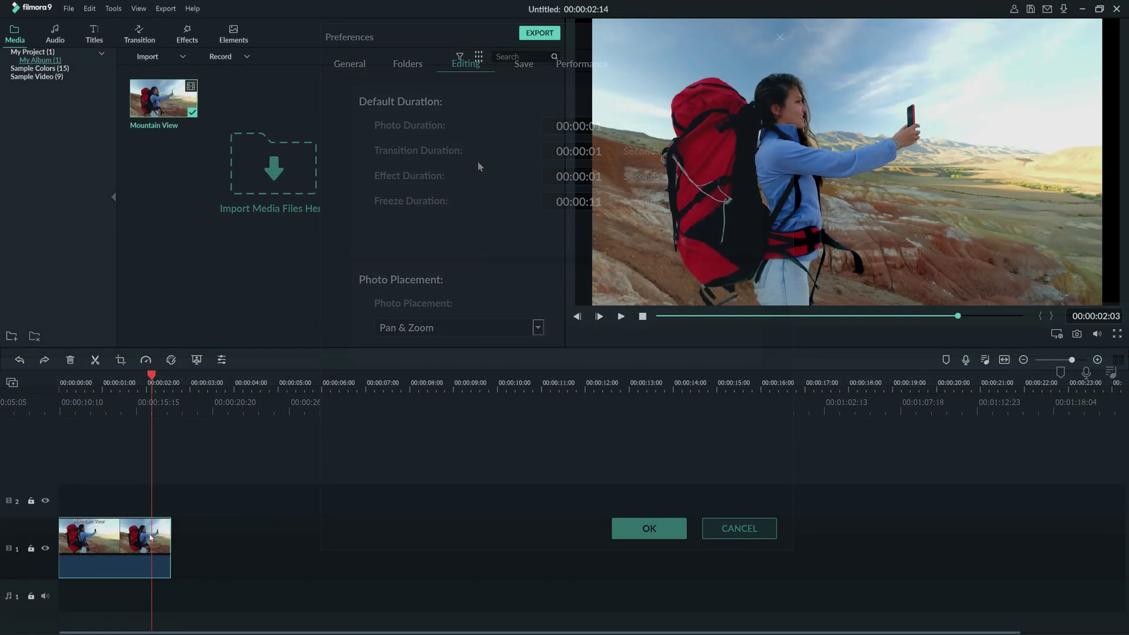
# Add an 11-second freeze frame to the Mountain View clip and drag the playhead later
pyautogui.rightClick(151, 536)
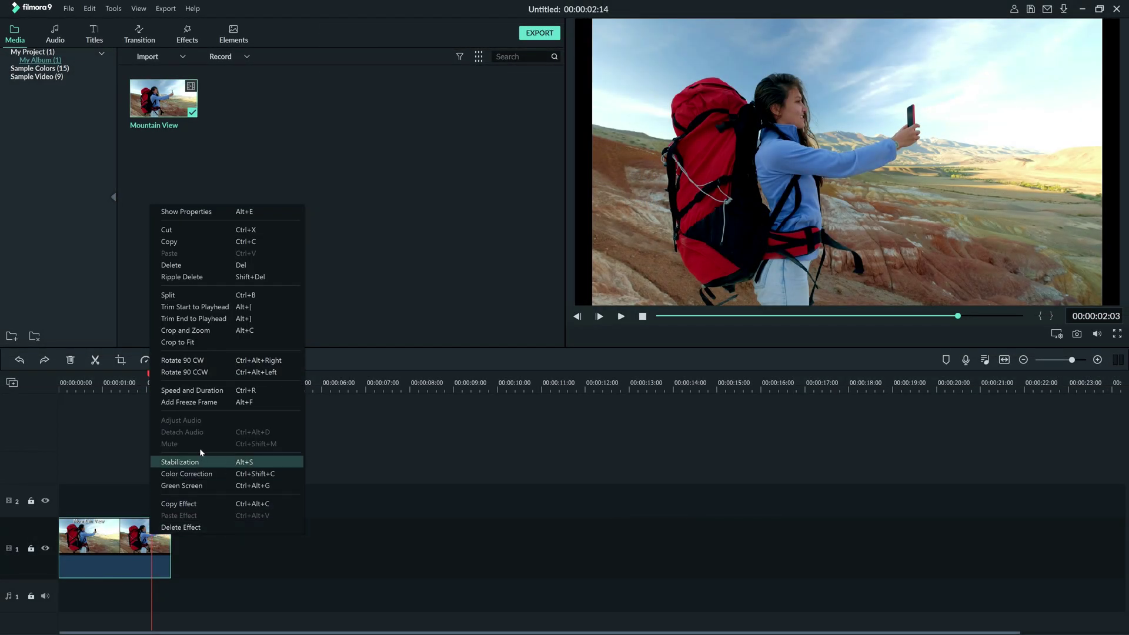
pyautogui.click(227, 404)
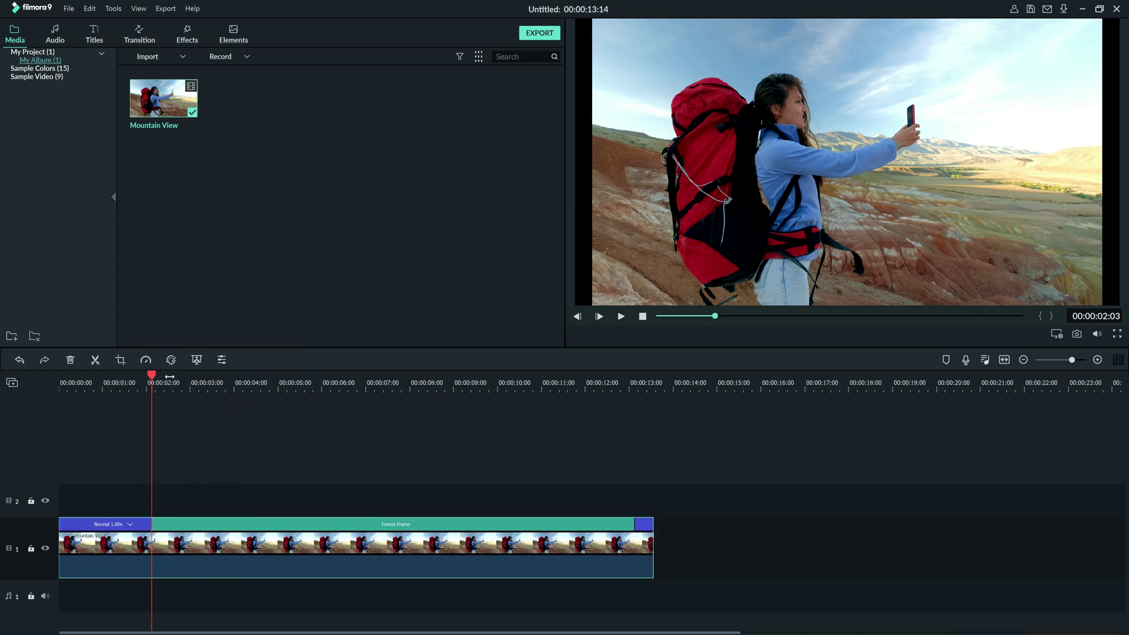
pyautogui.moveTo(152, 374); pyautogui.dragTo(174, 376)
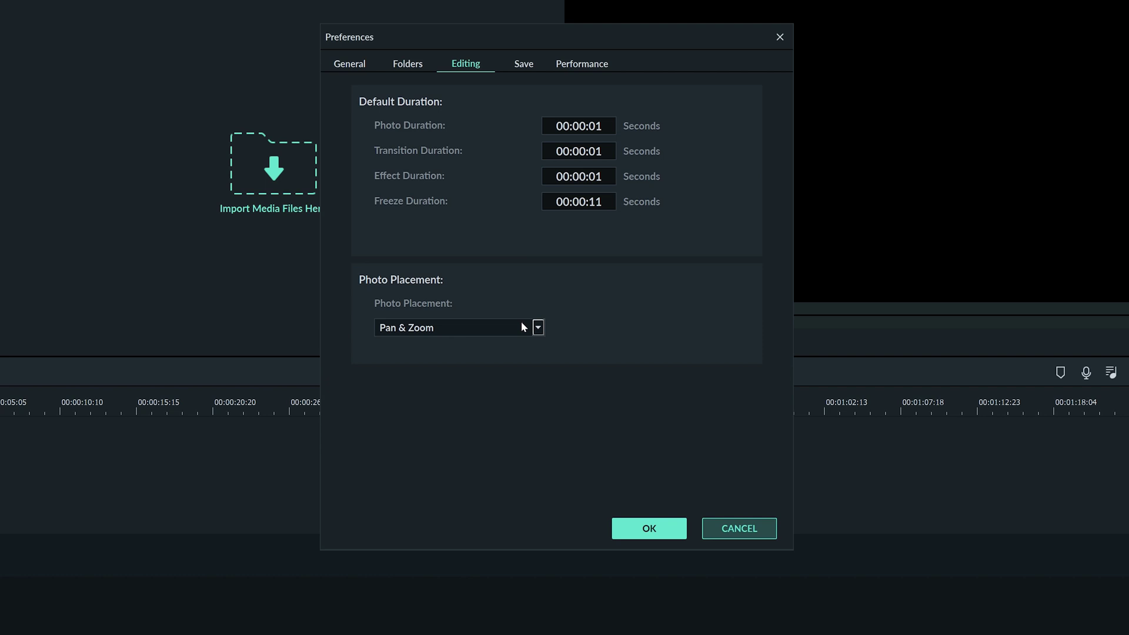
# Add the Picture to the timeline and preview it filling the frame with Crop to Fit placement
pyautogui.click(537, 328)
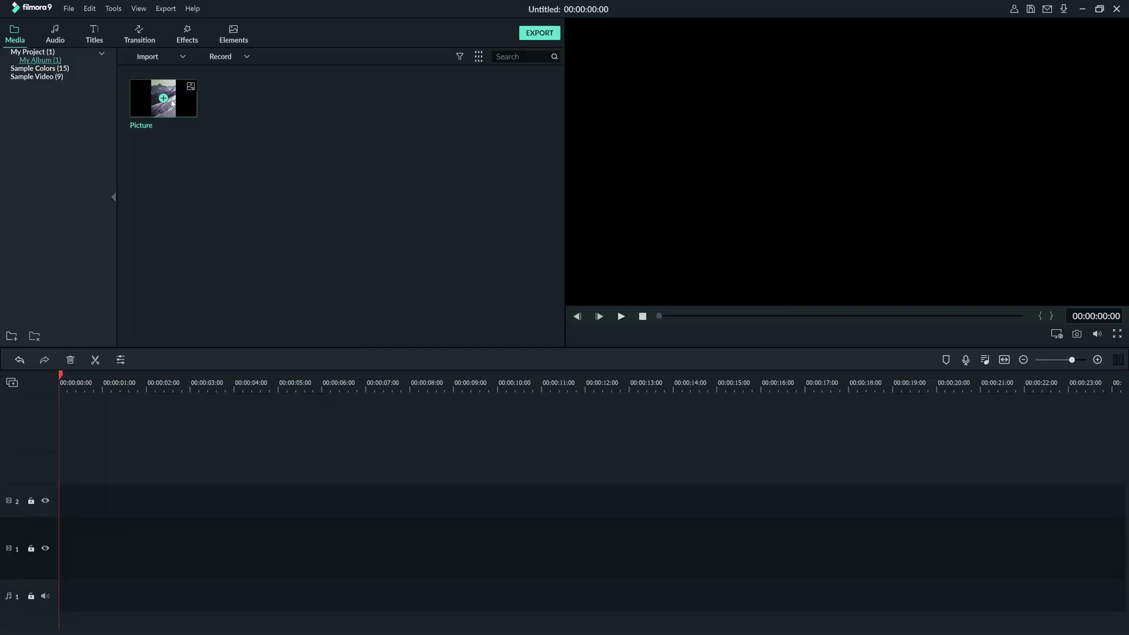
pyautogui.click(165, 100)
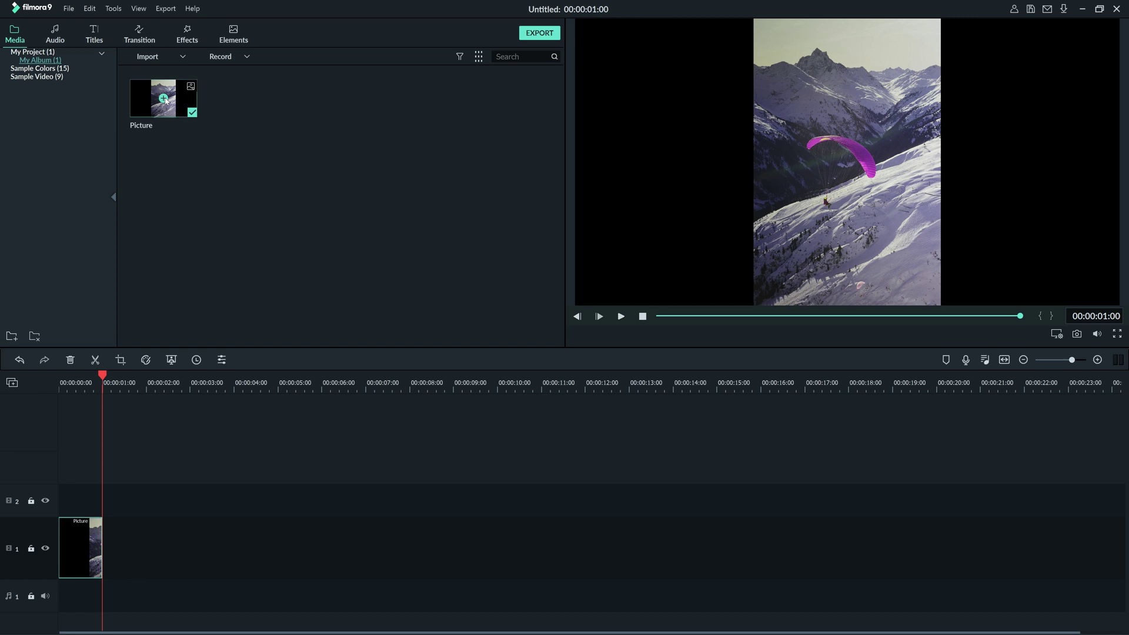
pyautogui.click(164, 100)
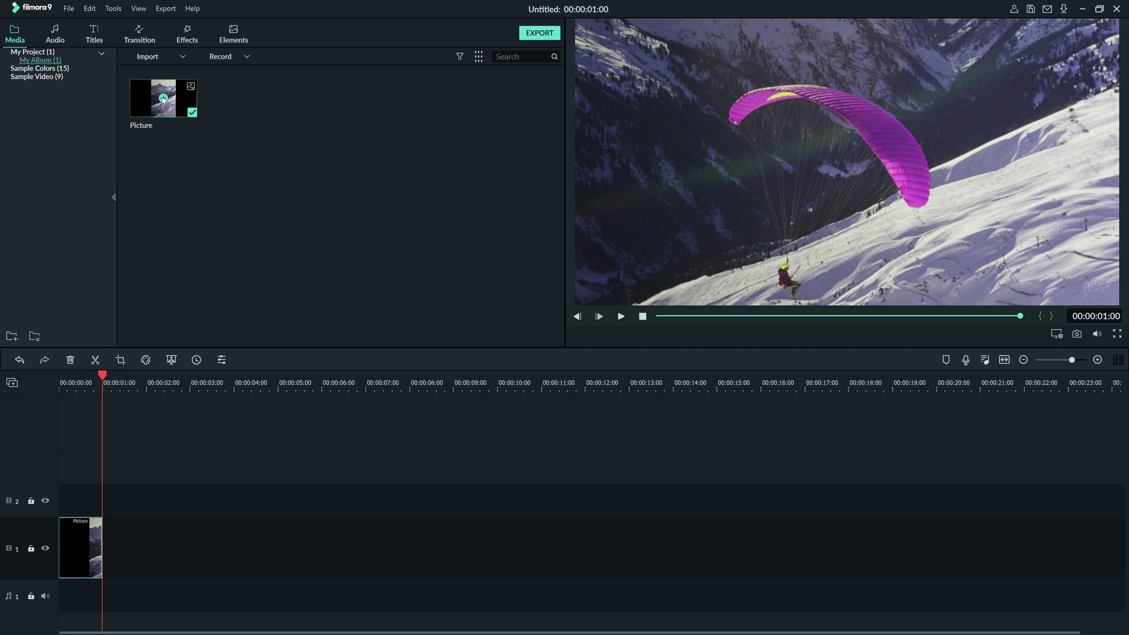
pyautogui.click(537, 327)
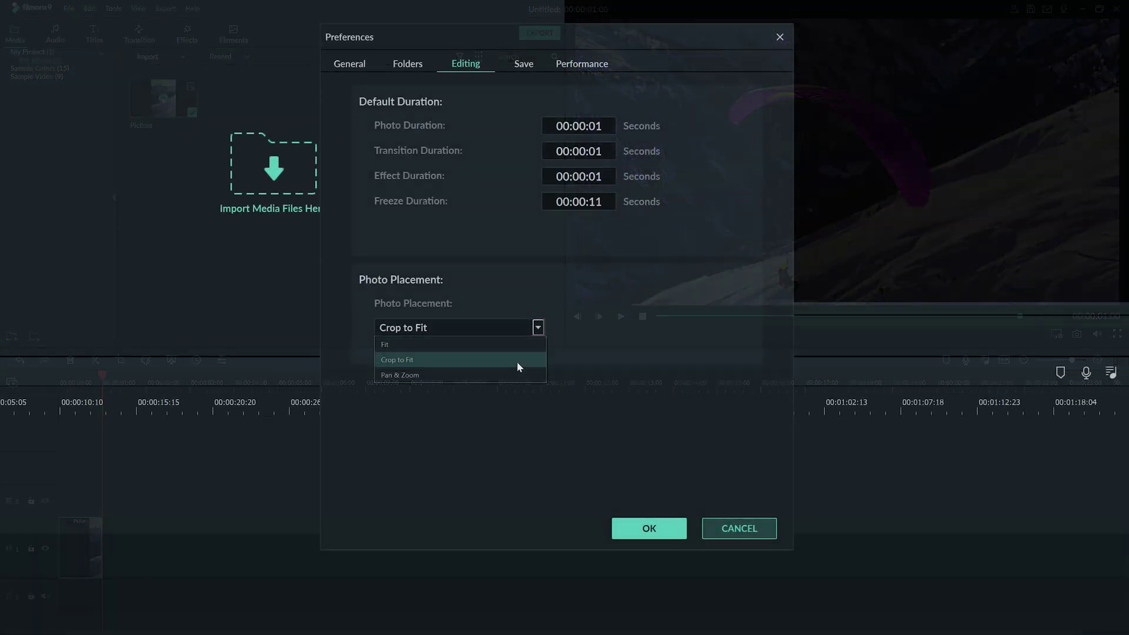
# Switch photo placement to Pan & Zoom and play the clip in the preview
pyautogui.click(515, 374)
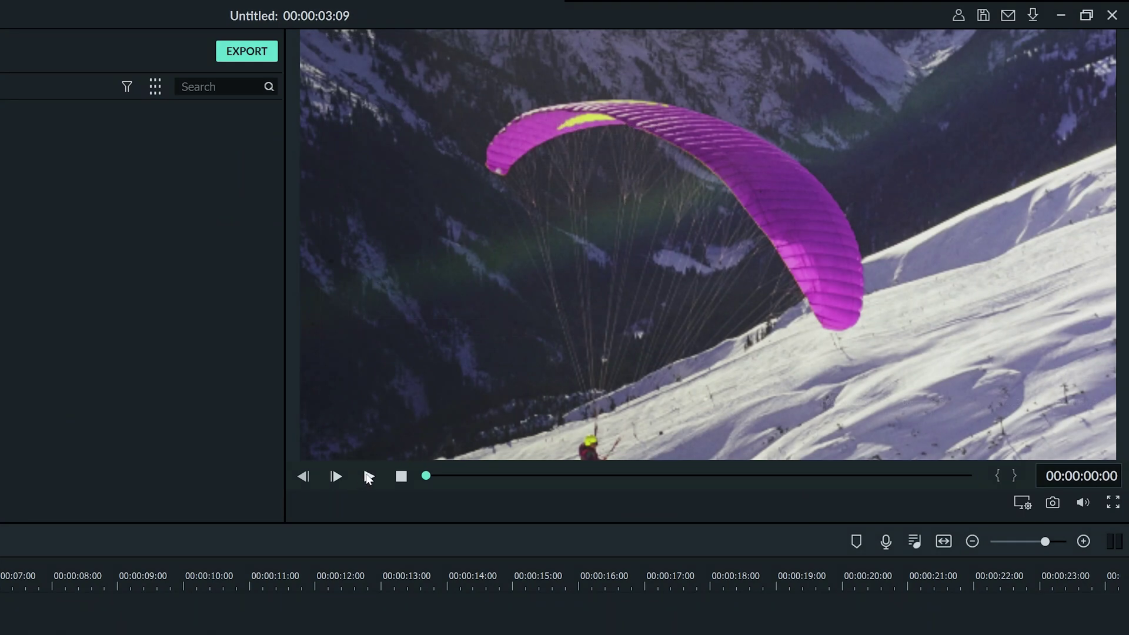
pyautogui.click(368, 477)
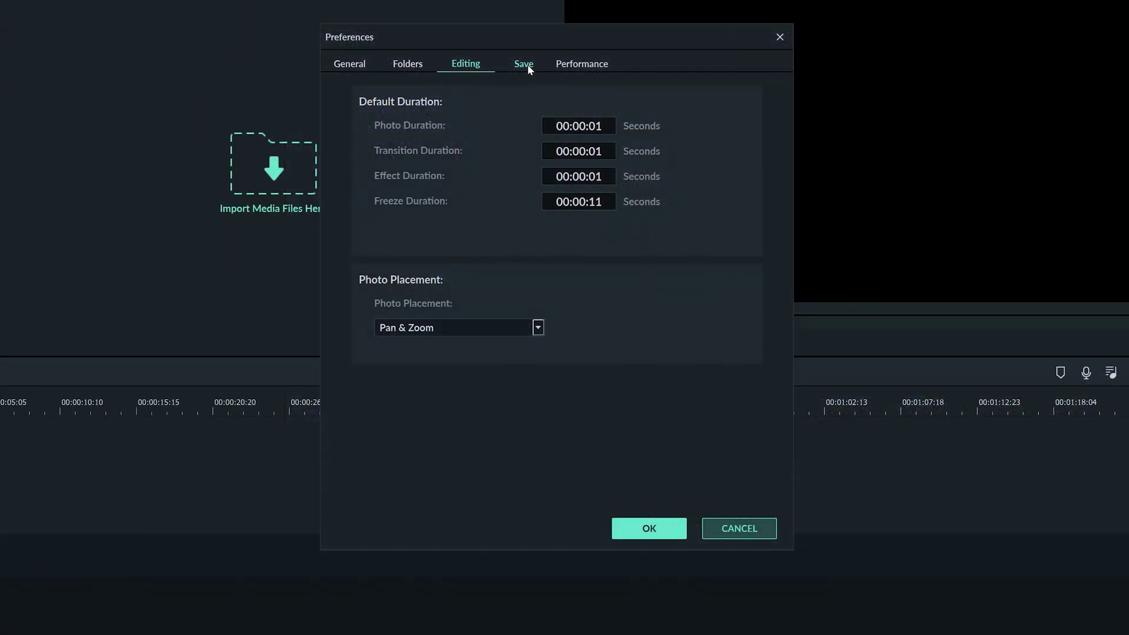
# On the Save settings, toggle the 1-minute project backup off and back on
pyautogui.click(528, 66)
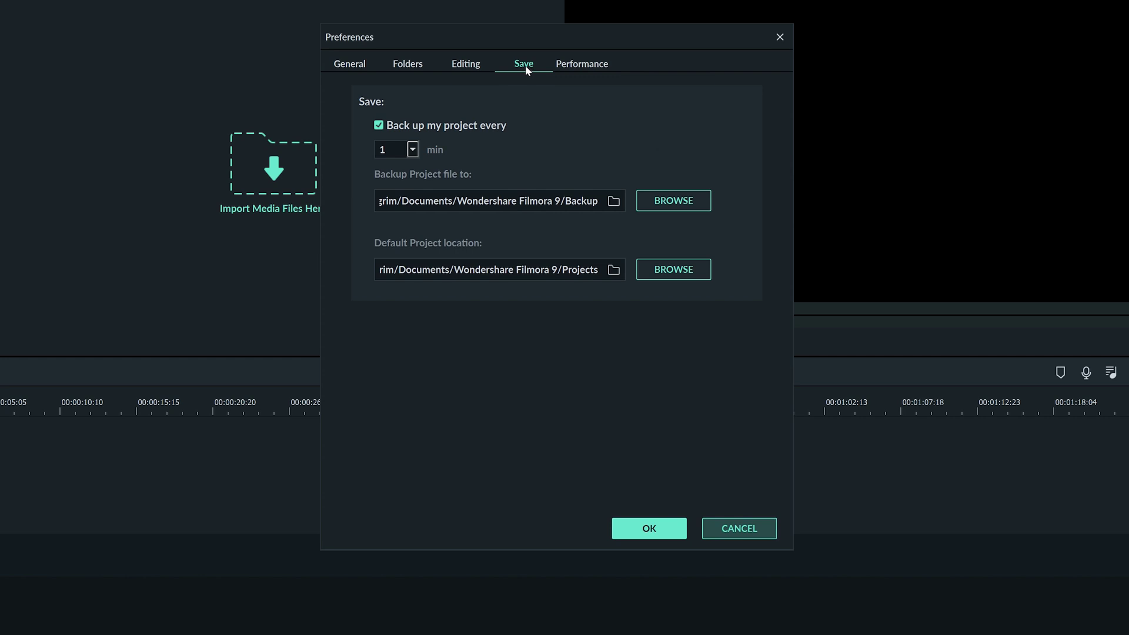
pyautogui.click(380, 127)
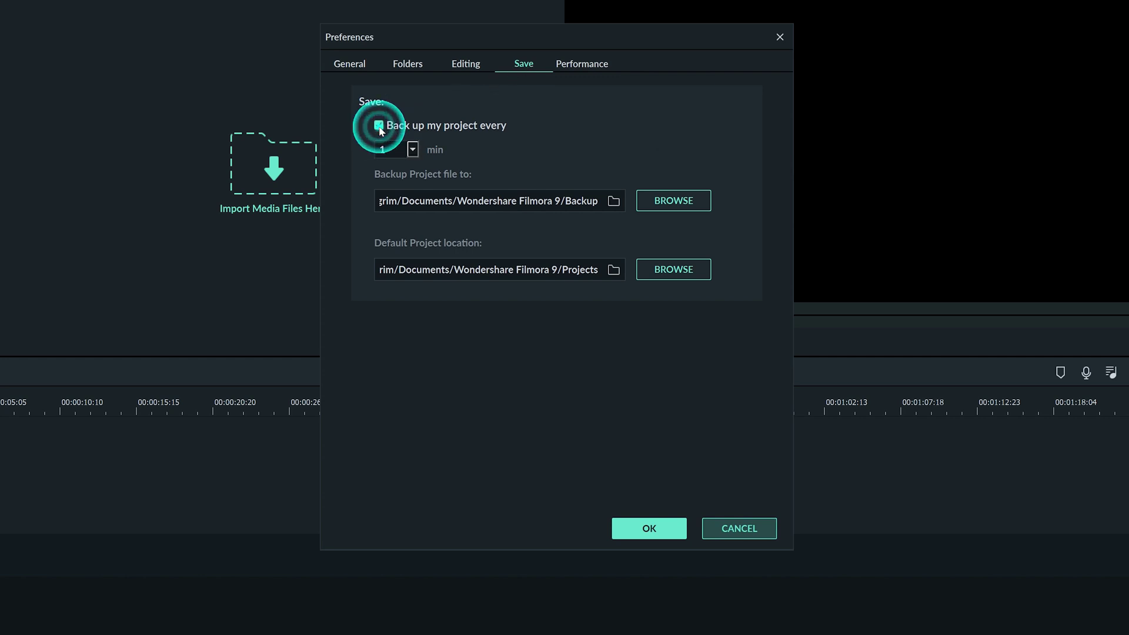
pyautogui.click(380, 127)
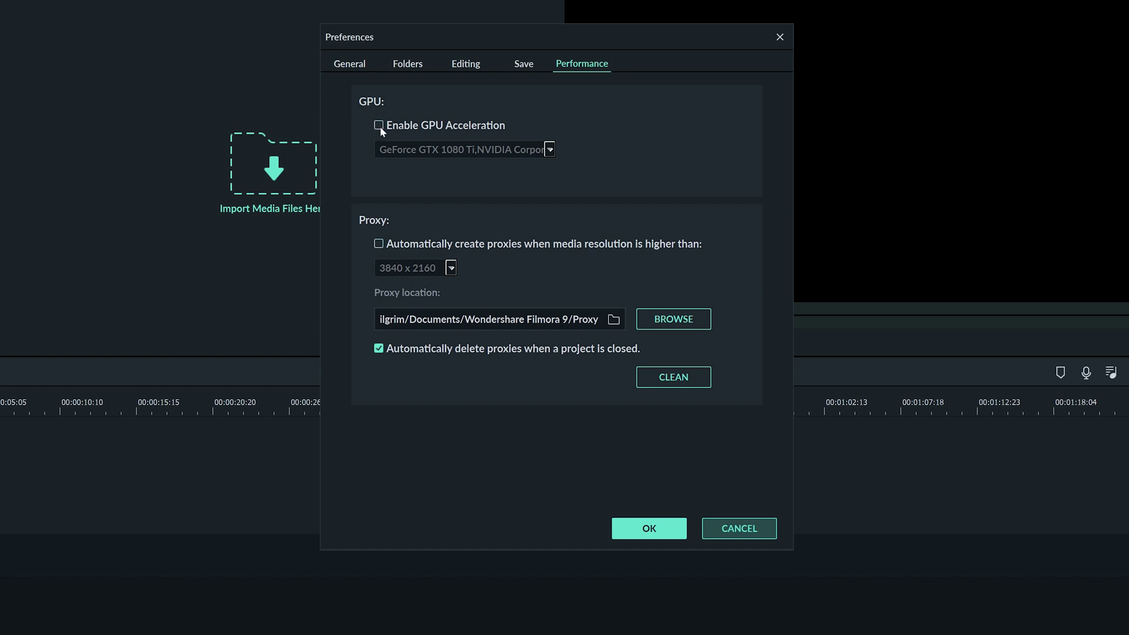
# Tick Enable GPU Acceleration for the GeForce GTX 1080 Ti card
pyautogui.click(379, 127)
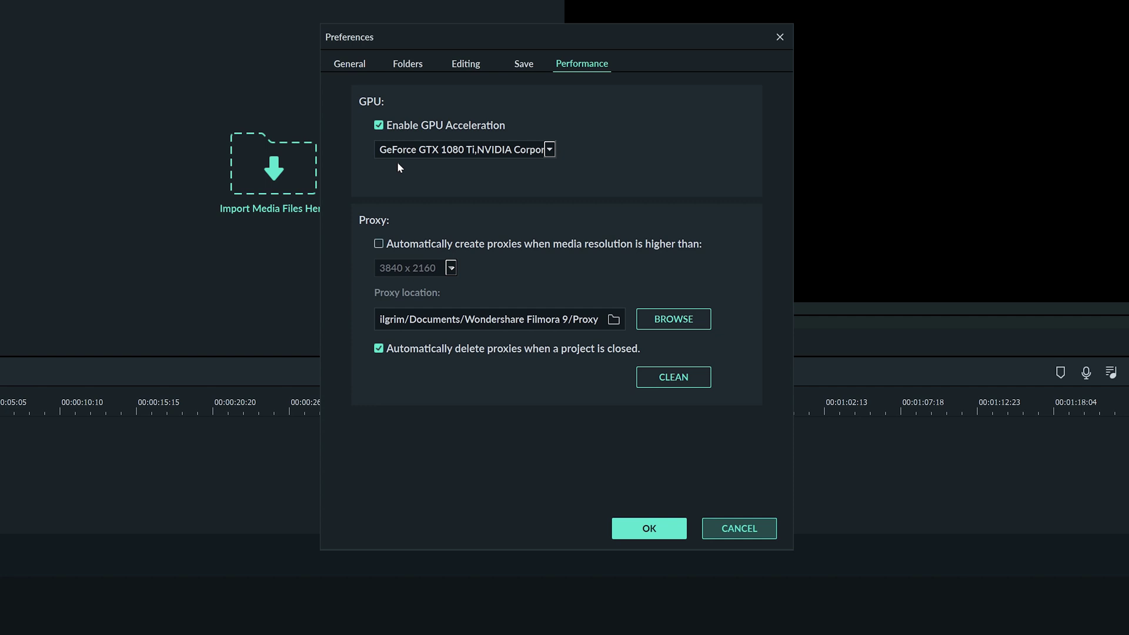
# Enable automatic proxy creation and check the 3840 x 2160 resolution threshold list
pyautogui.click(380, 244)
pyautogui.click(451, 267)
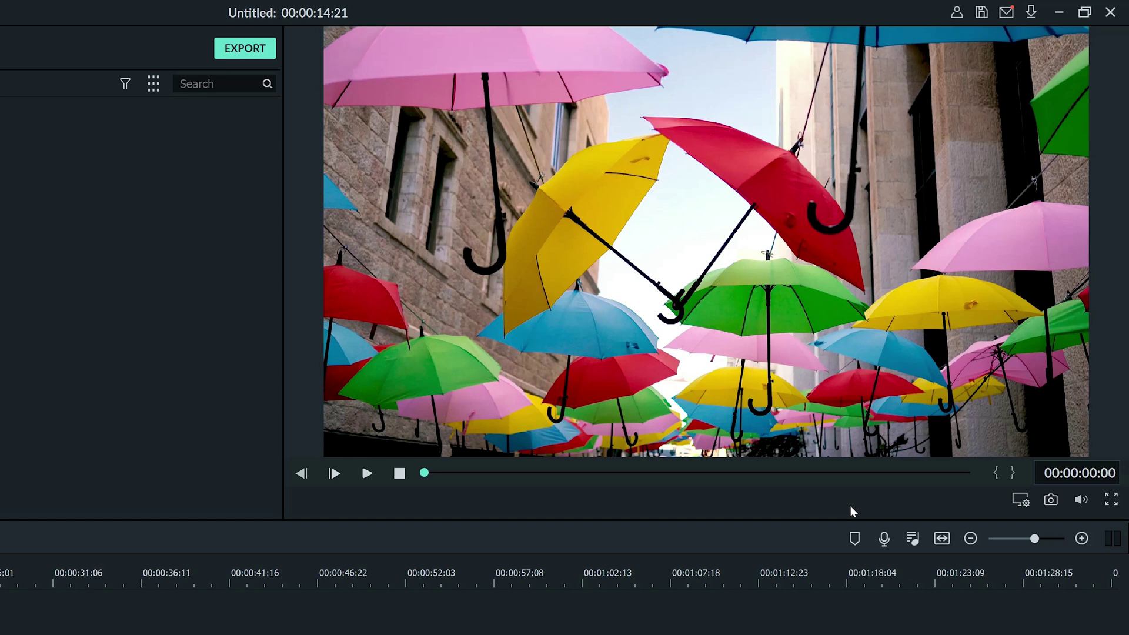
# Set preview playback quality to 1/4, then play and pause the umbrellas clip
pyautogui.click(1021, 499)
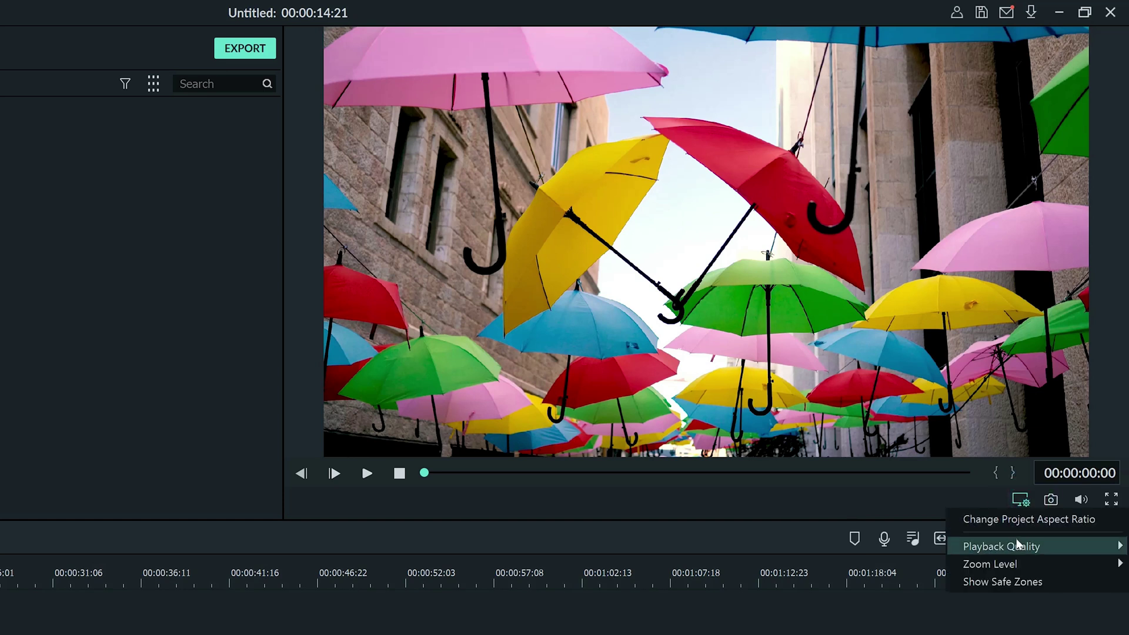
pyautogui.moveTo(1015, 548)
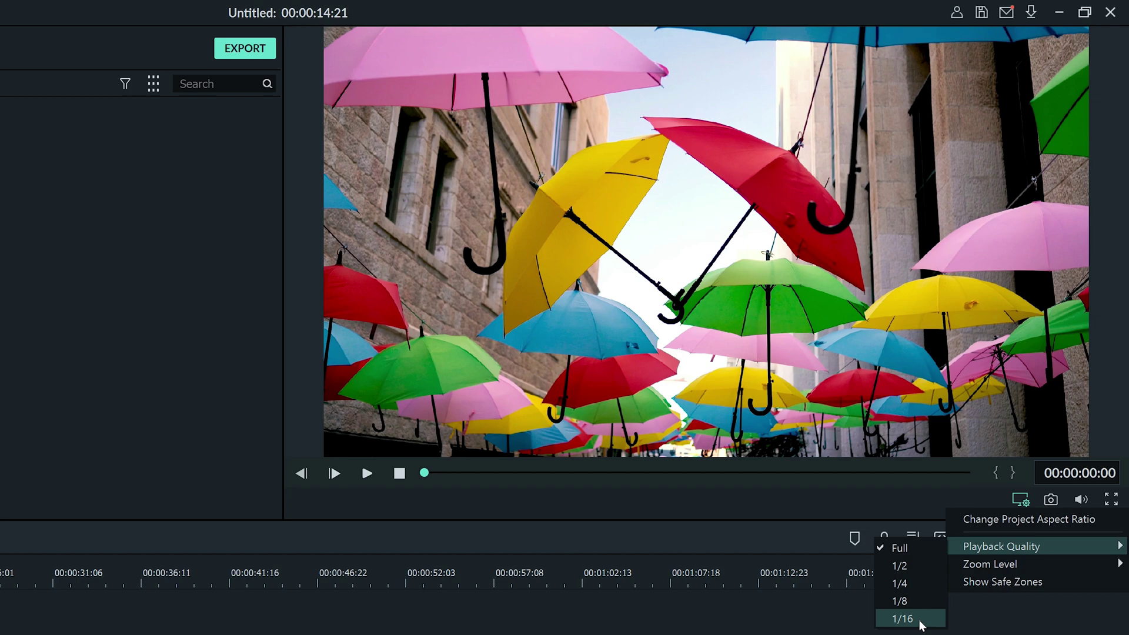
pyautogui.click(920, 582)
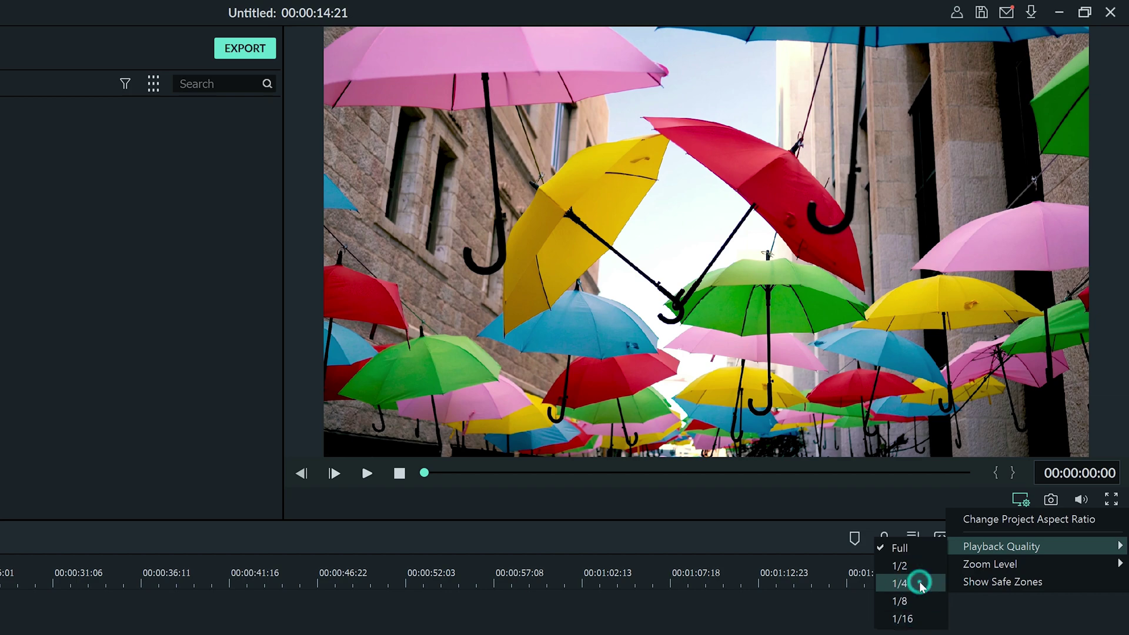
pyautogui.click(368, 474)
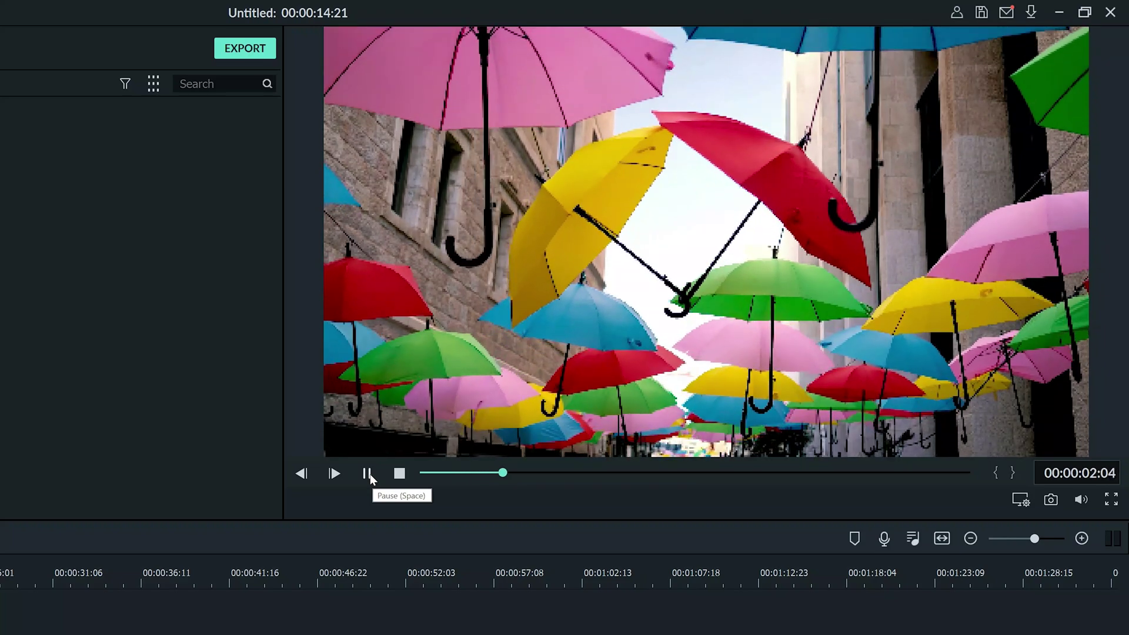
pyautogui.click(368, 474)
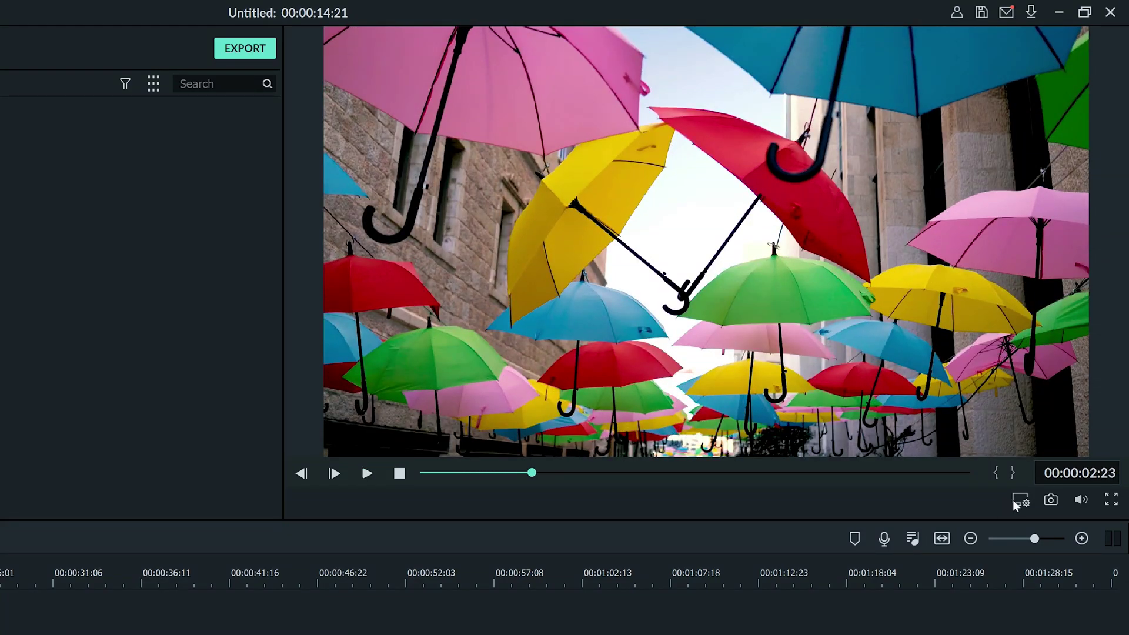
# Lower playback quality to 1/8 and play and pause the clip again
pyautogui.click(1020, 500)
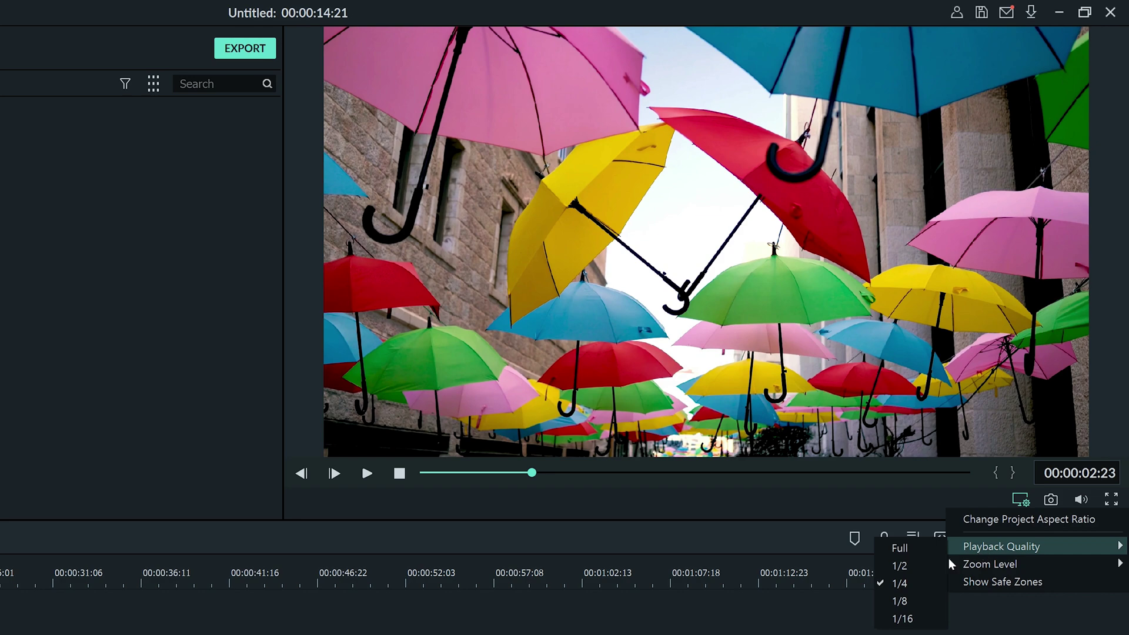
pyautogui.click(914, 599)
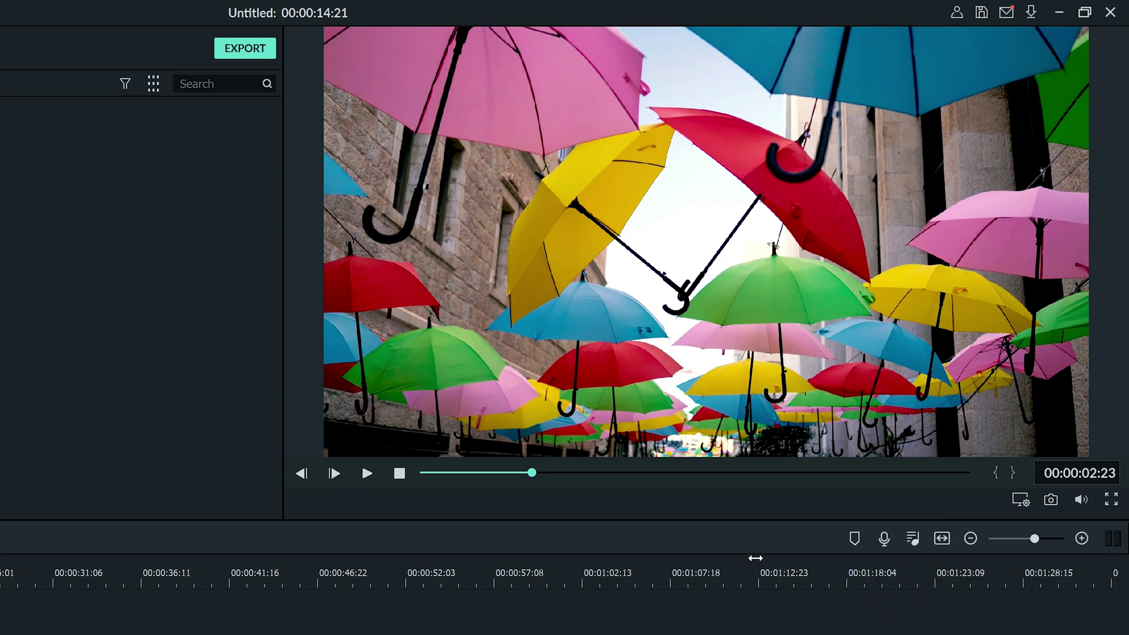
pyautogui.click(368, 474)
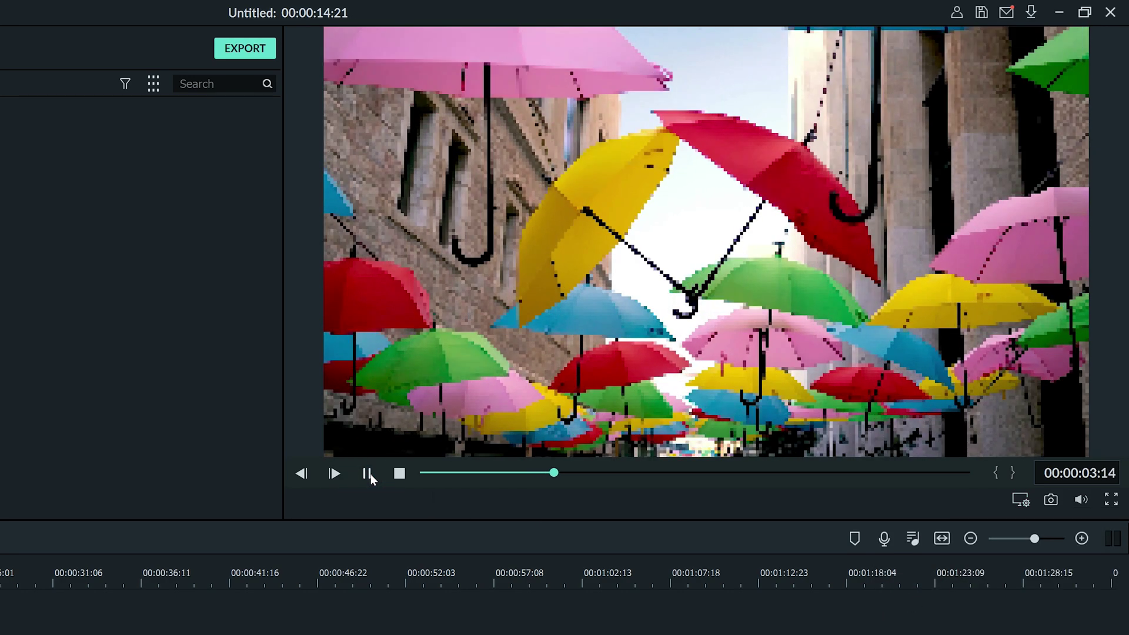
pyautogui.click(368, 473)
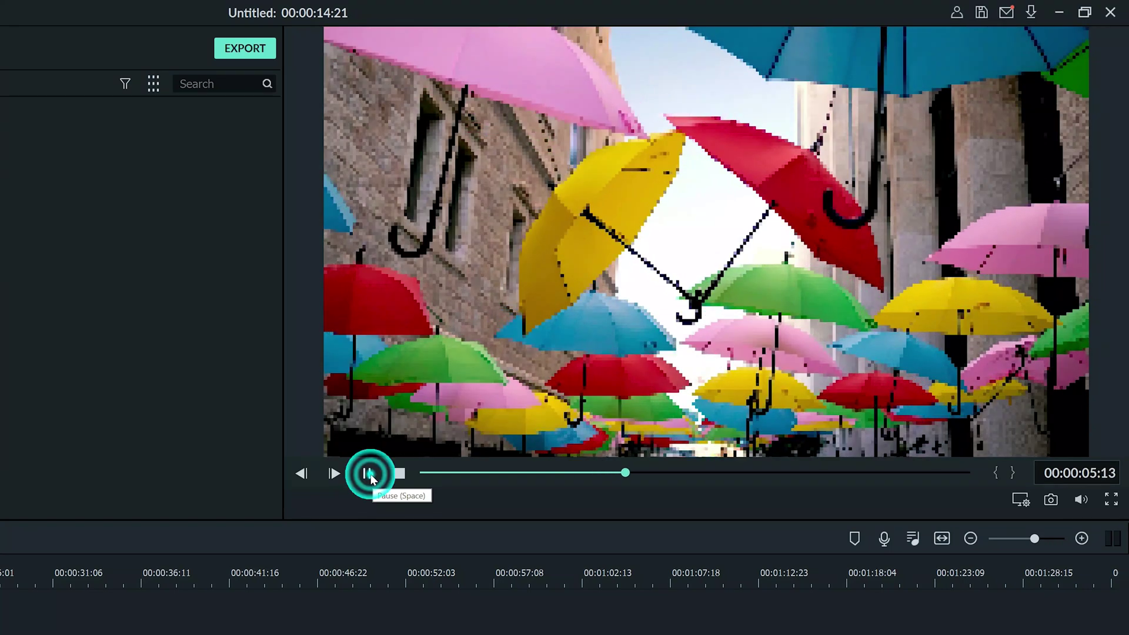